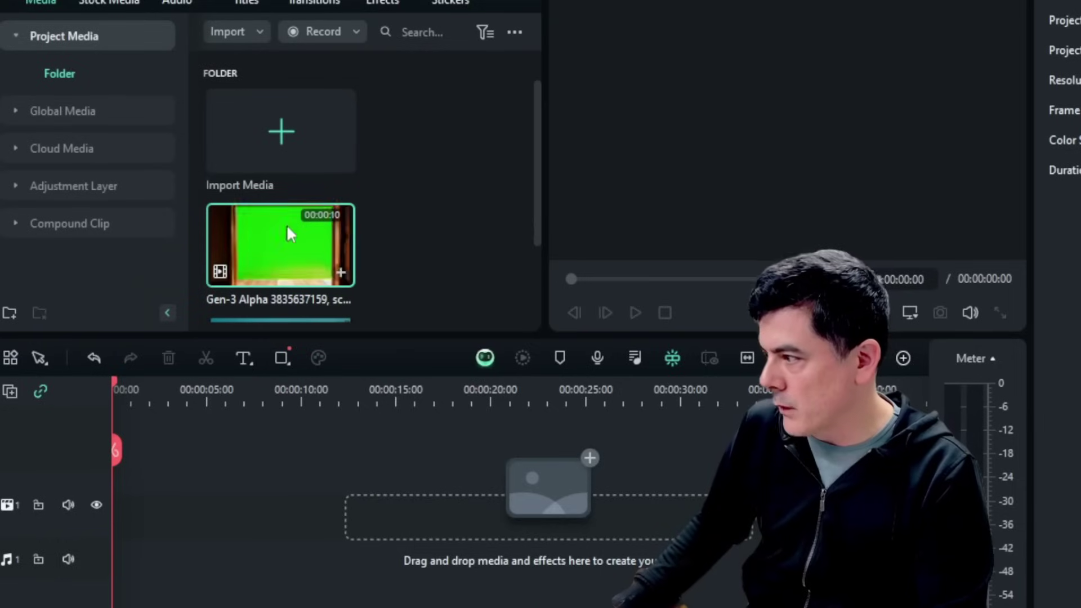
Step: Place the green-screen doorway clip and the beach clip at the timeline start, with the doorway clip on the track above the beach
drag(262, 245, 116, 506)
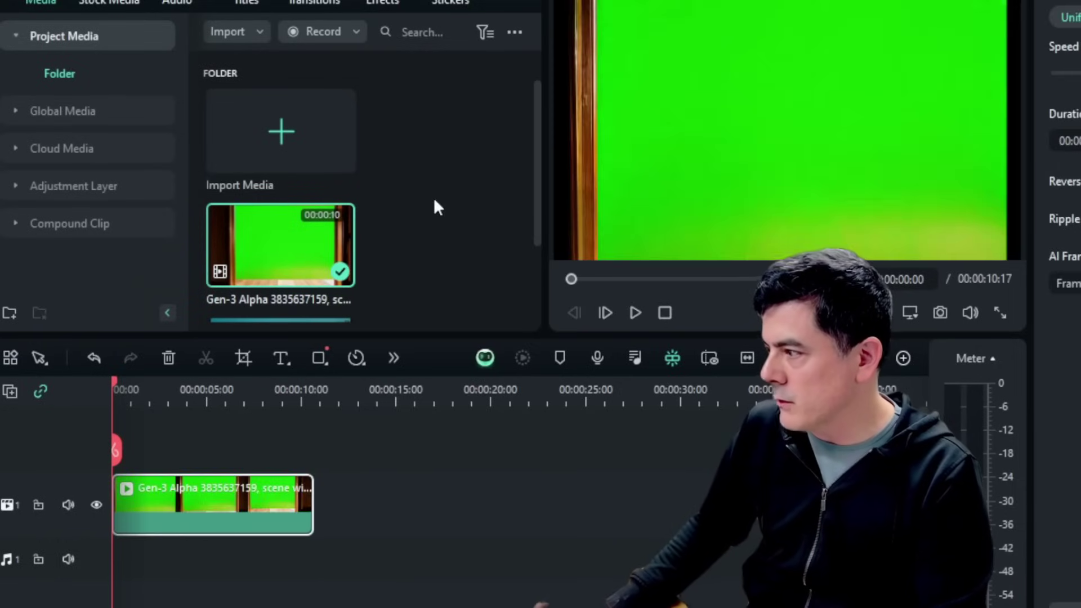
scroll(433, 197, down, 2)
drag(275, 258, 325, 532)
drag(234, 506, 233, 470)
drag(401, 559, 187, 563)
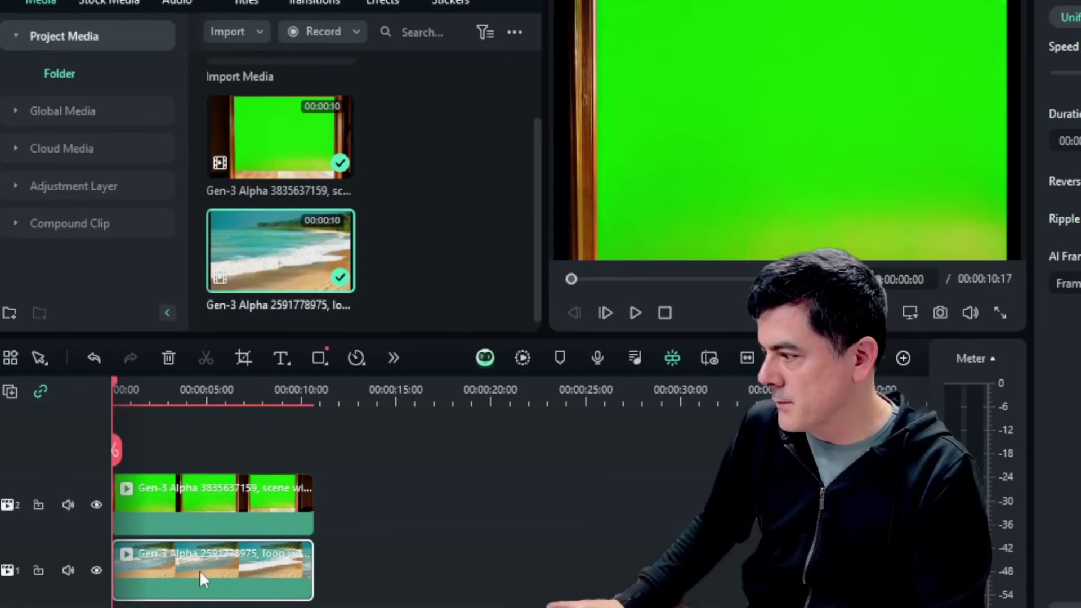
Step: Move the doorway clip clear of the beach clip and enlarge the beach footage until it fills the preview frame
click(183, 389)
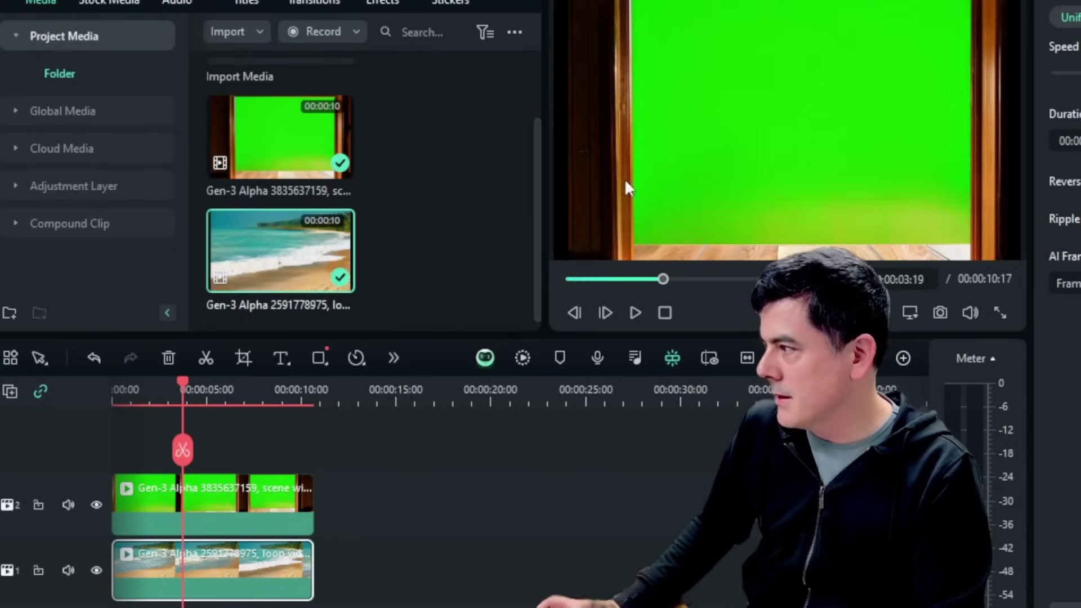
drag(208, 510, 410, 510)
click(729, 130)
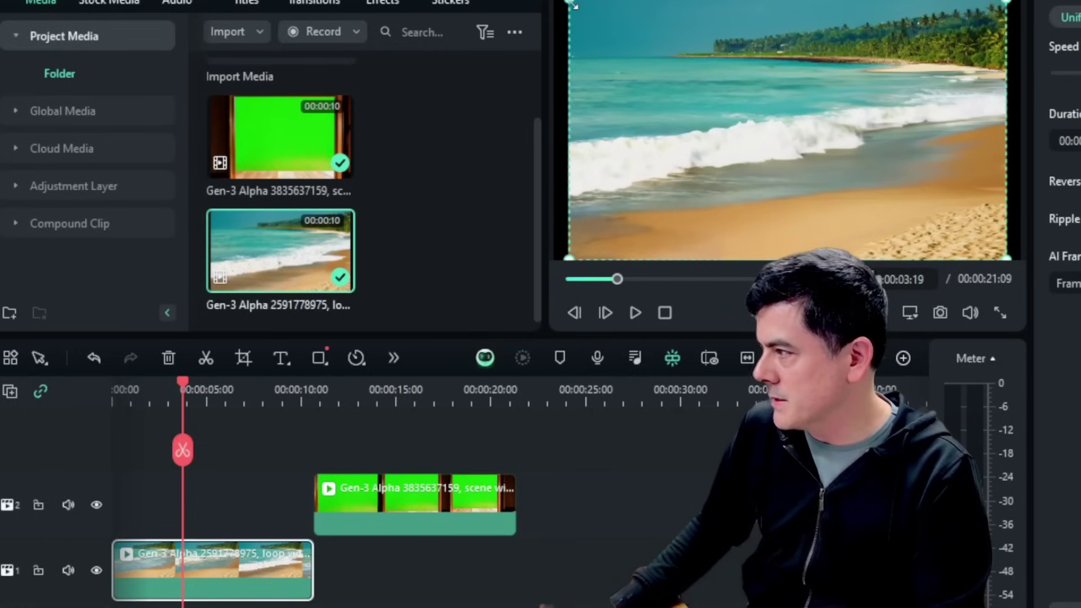
drag(572, 5, 555, 3)
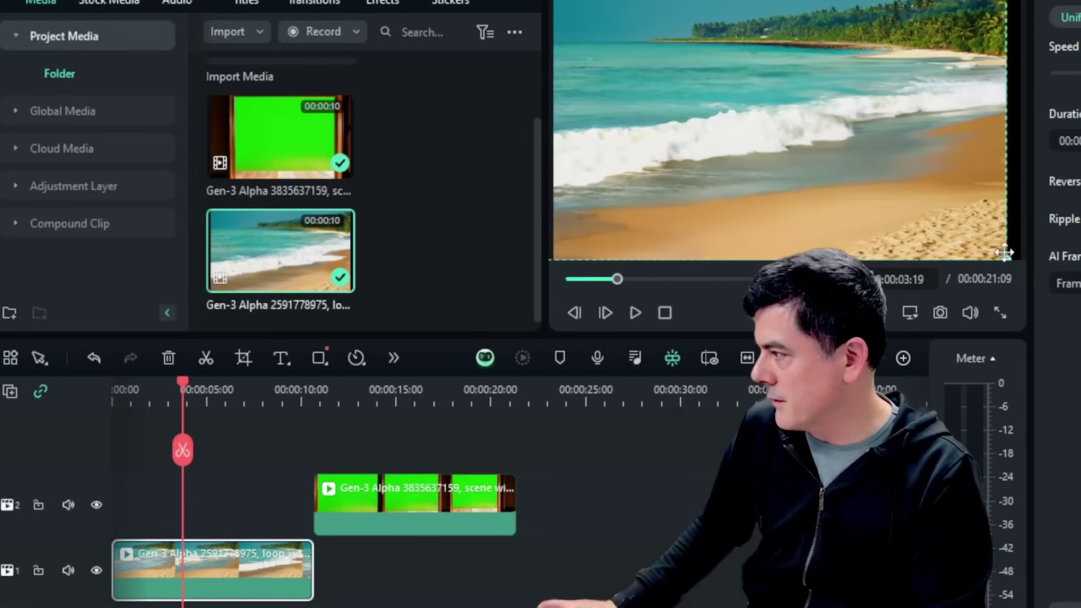
drag(1007, 258, 1045, 278)
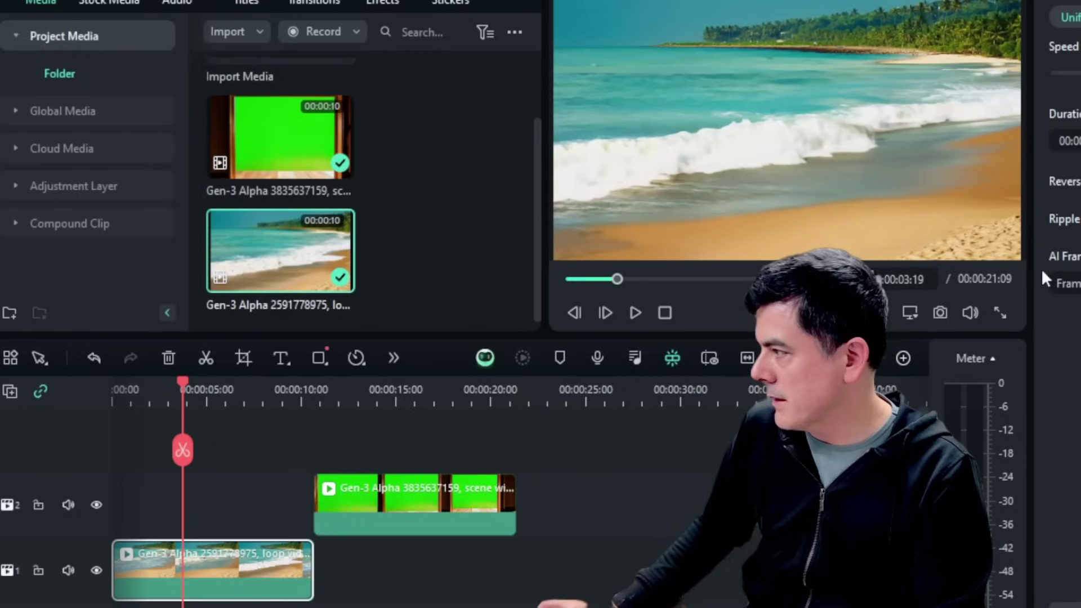
Step: Return the doorway clip to the start above the beach clip, then enlarge and raise its image slightly to fill the frame
drag(412, 487, 174, 454)
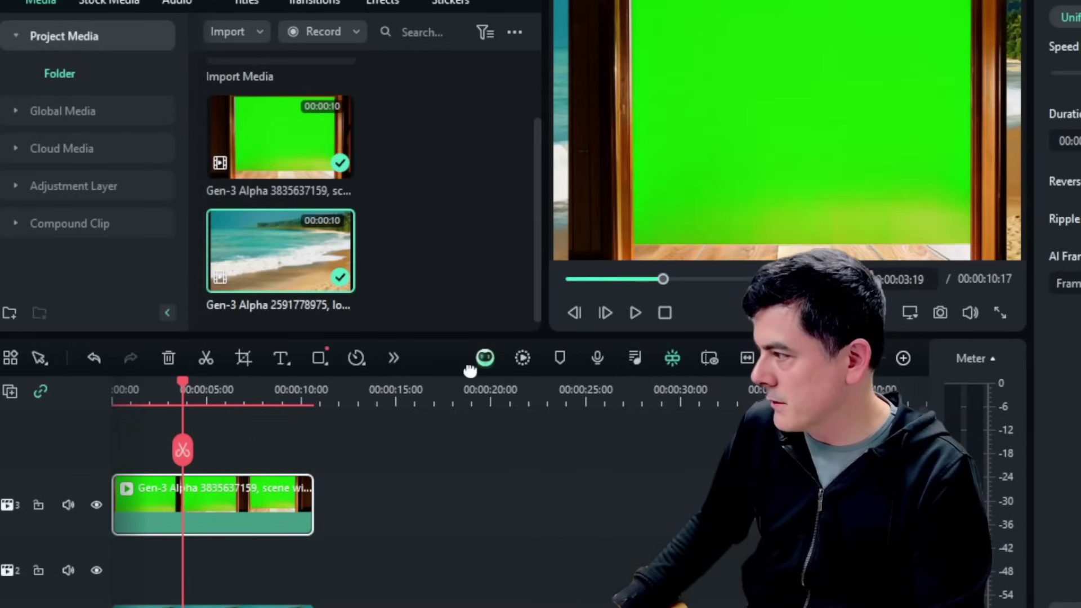
click(699, 183)
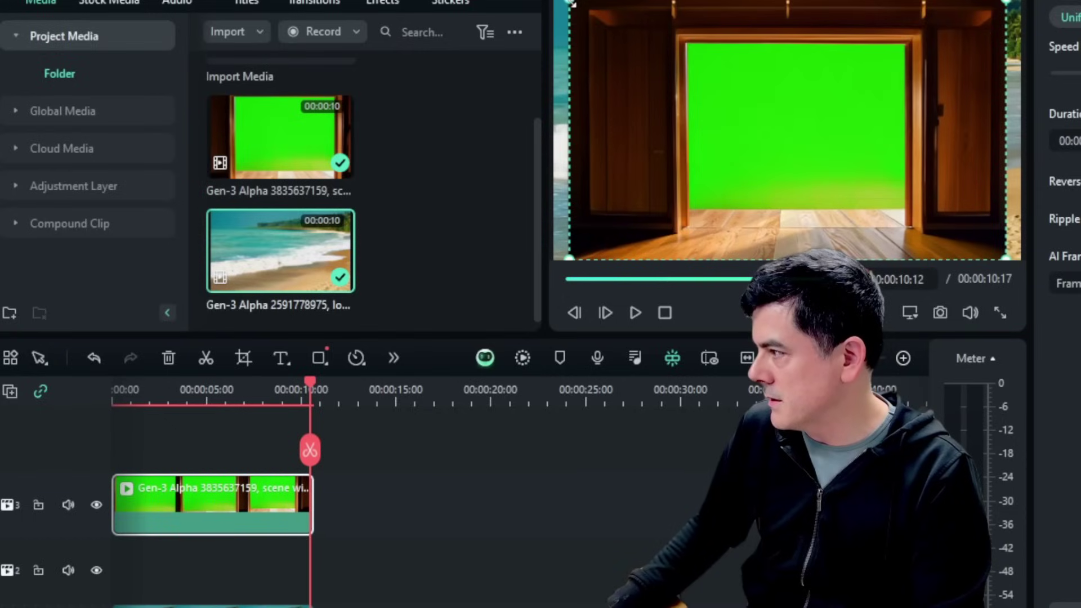
drag(570, 3, 549, 3)
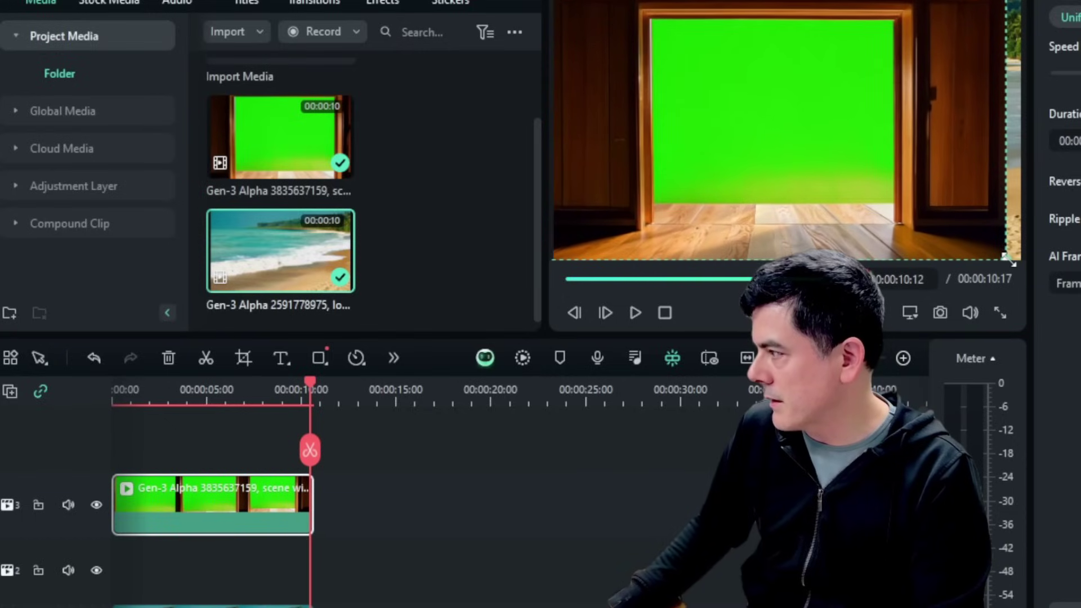
drag(1014, 262, 1056, 280)
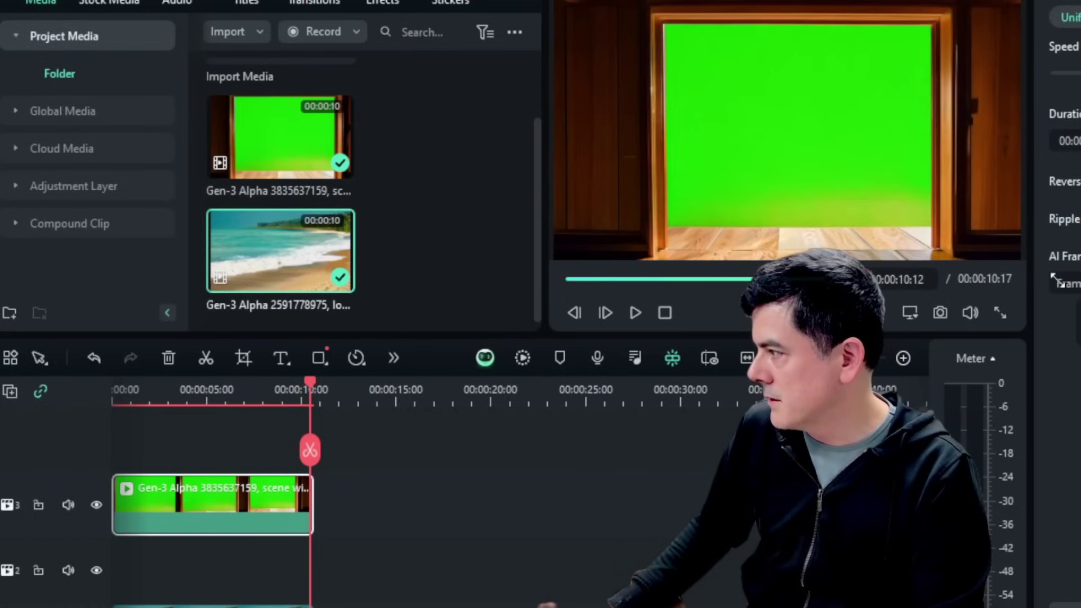
mouse_move(889, 178)
mouse_down()
mouse_move(893, 230)
mouse_move(1058, 186)
mouse_move(1020, 86)
mouse_move(914, 61)
mouse_move(895, 101)
mouse_move(888, 167)
mouse_up()
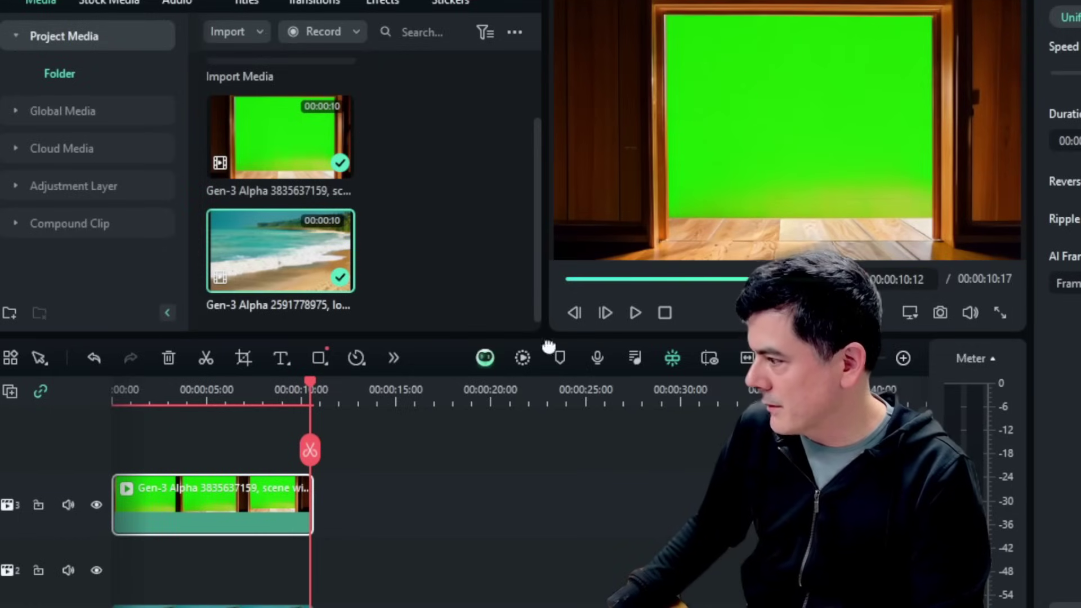
Step: Enable Chroma Key on the doorway clip with bright green as the key colour
drag(307, 382, 84, 393)
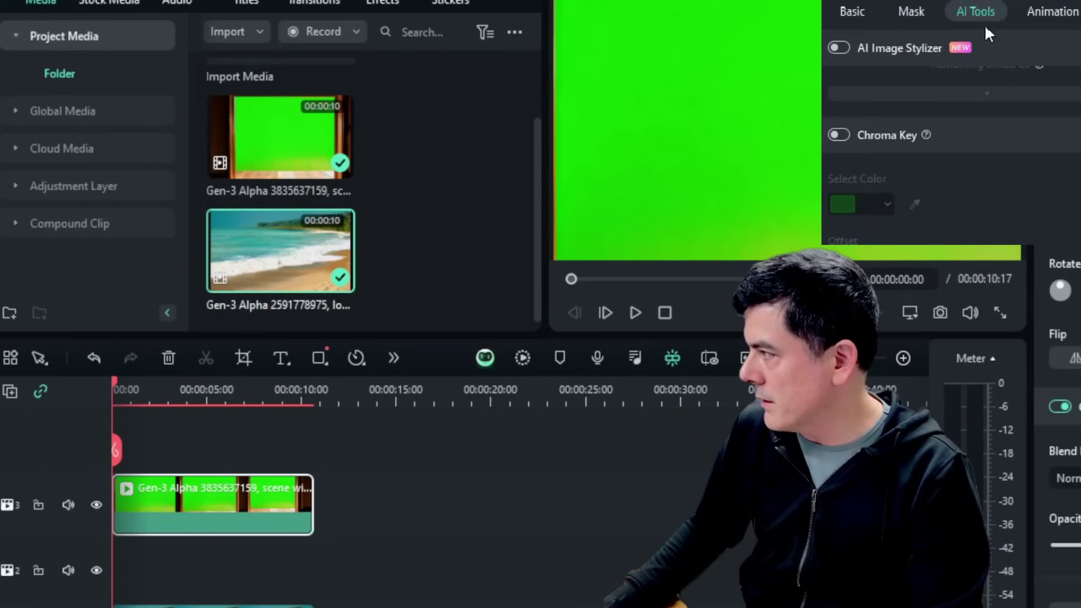
click(984, 24)
click(835, 134)
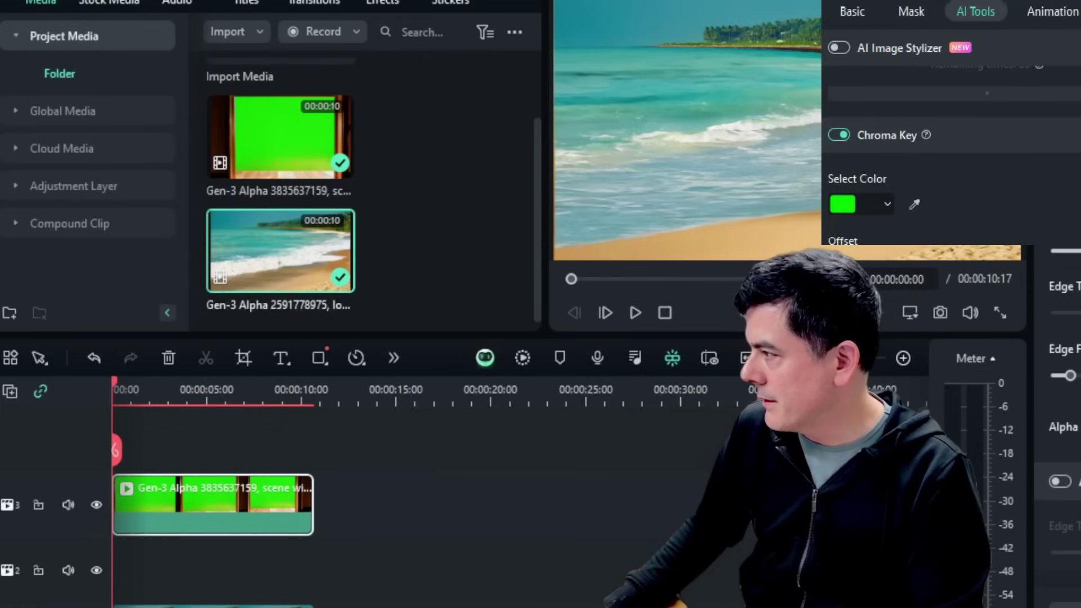
click(1067, 125)
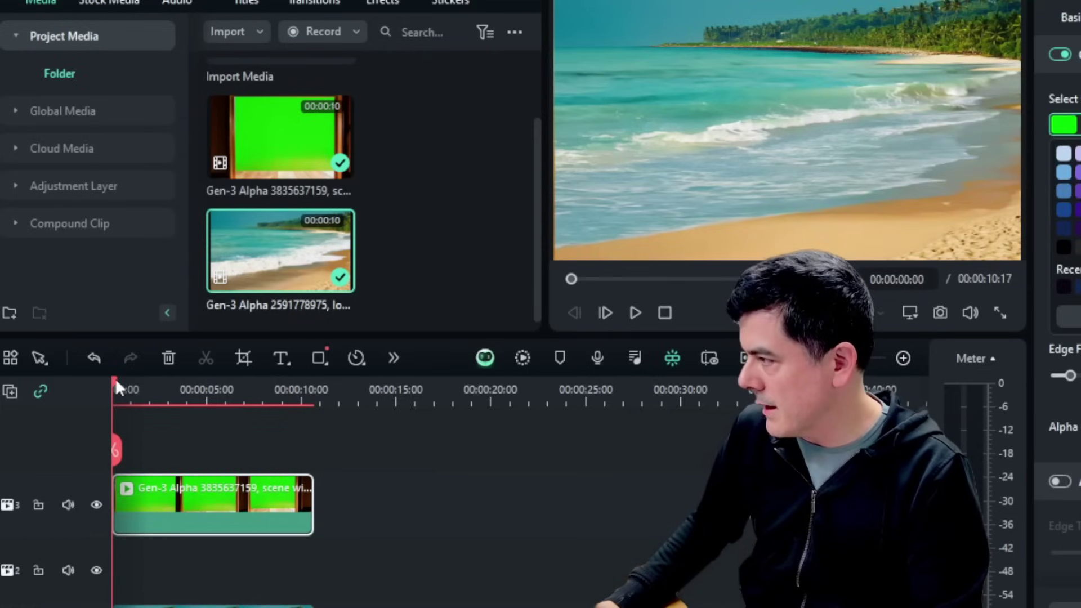
Step: Trim the first 19 frames off both the doorway and beach clips and close the gap at the timeline start
drag(115, 378, 130, 466)
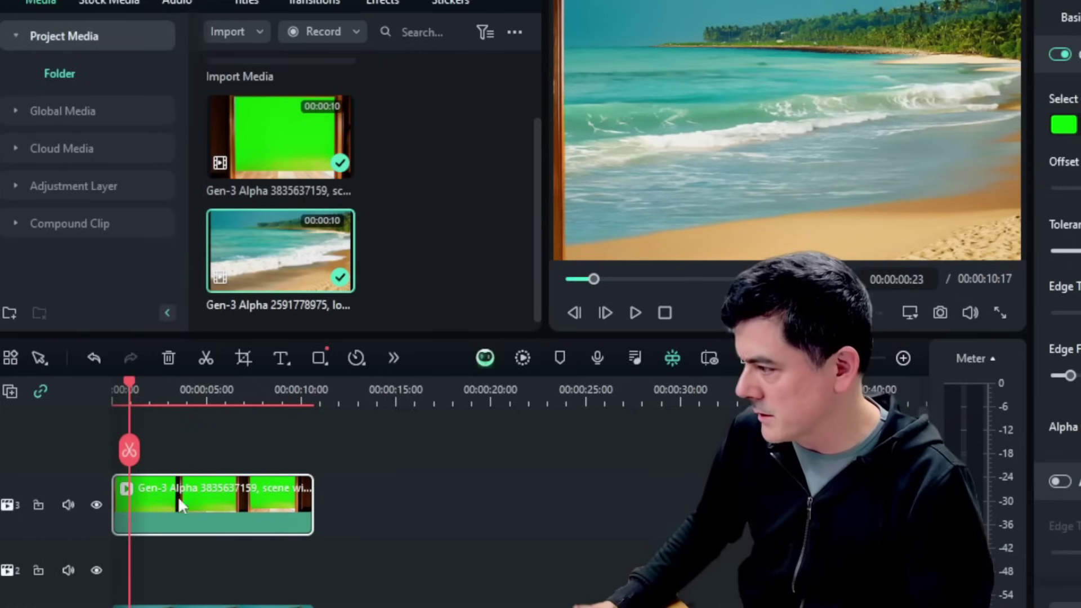
scroll(491, 472, down, 1)
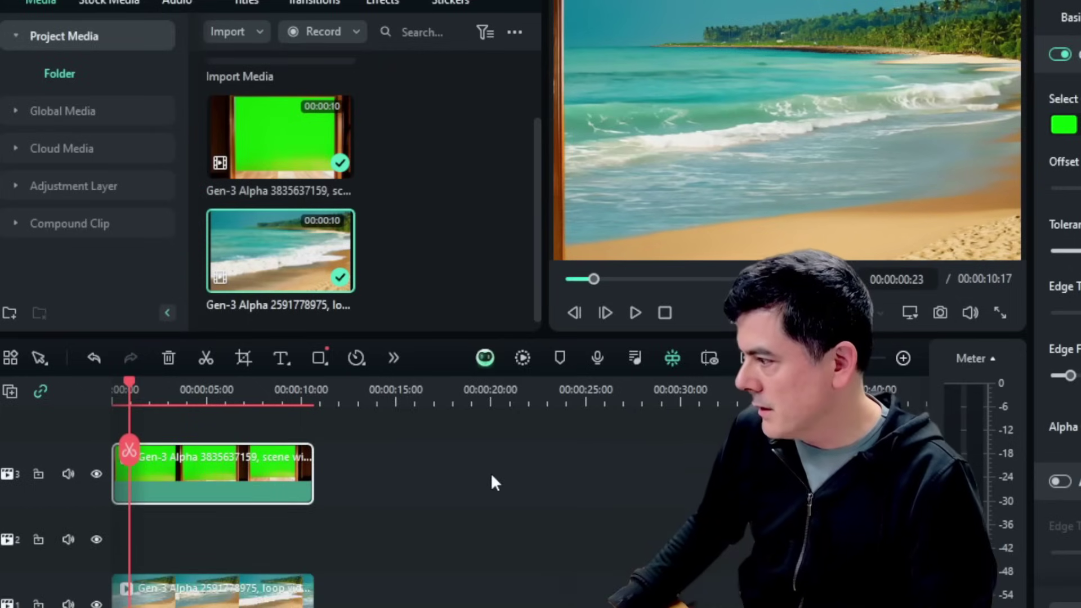
click(127, 449)
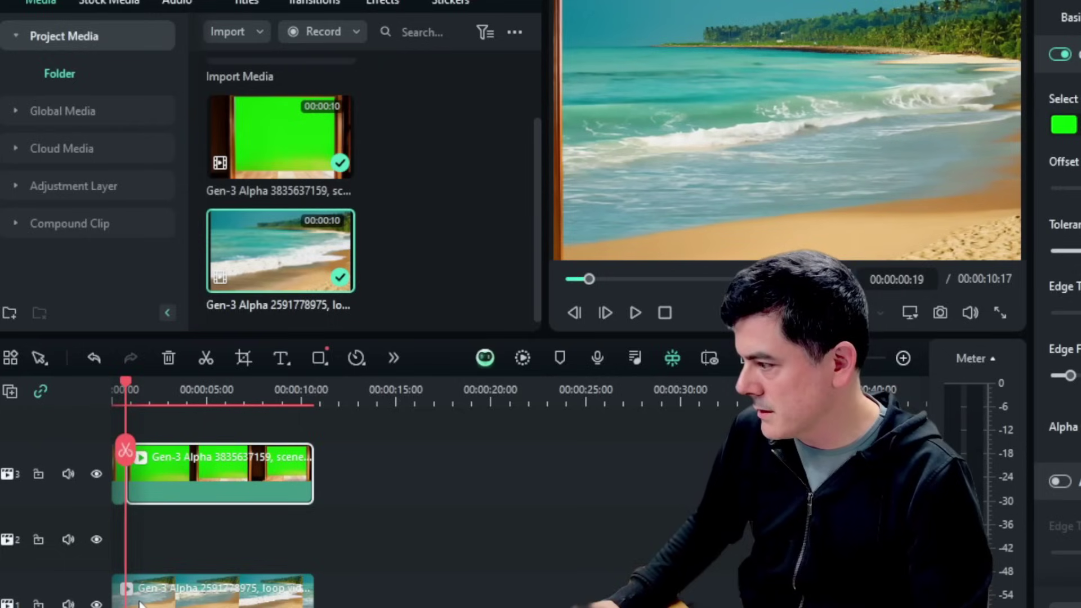
click(126, 452)
click(120, 478)
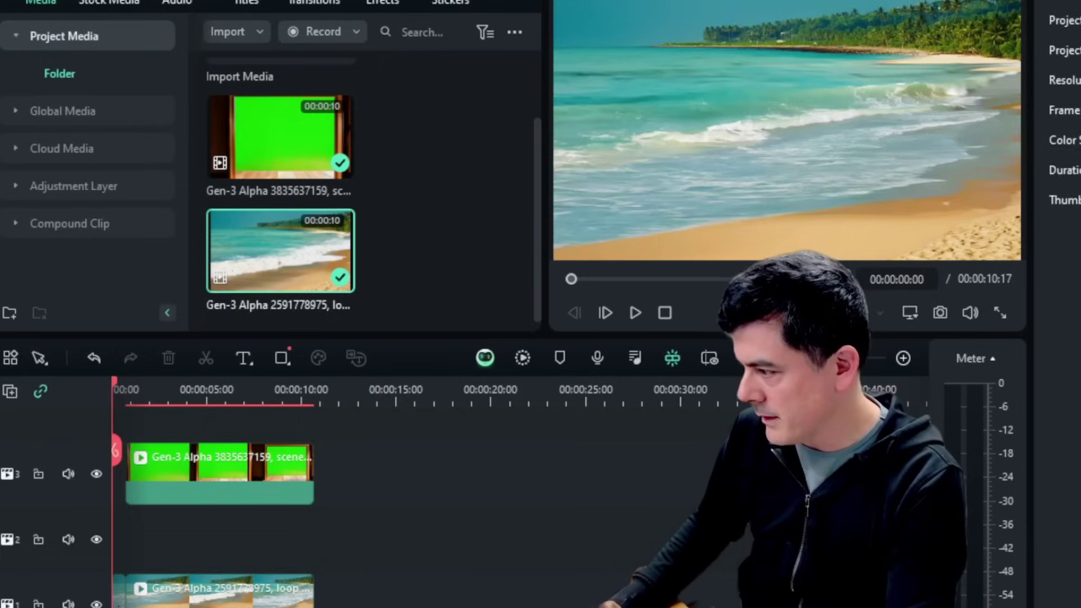
key(shift+Delete)
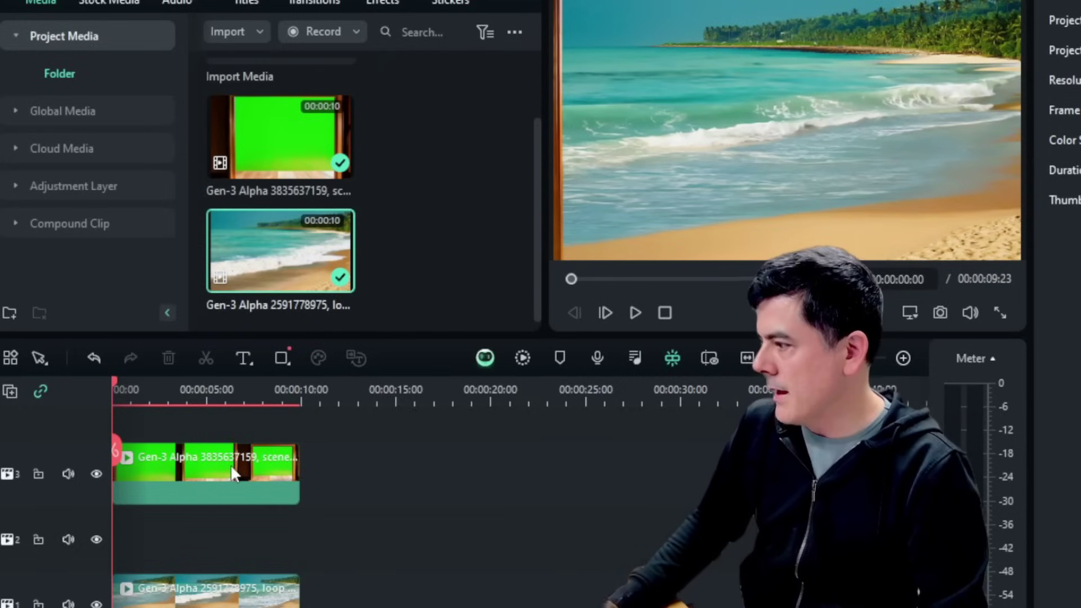
Step: Play the composite through to check the beach appearing inside the doorway, and return to the start
key(space)
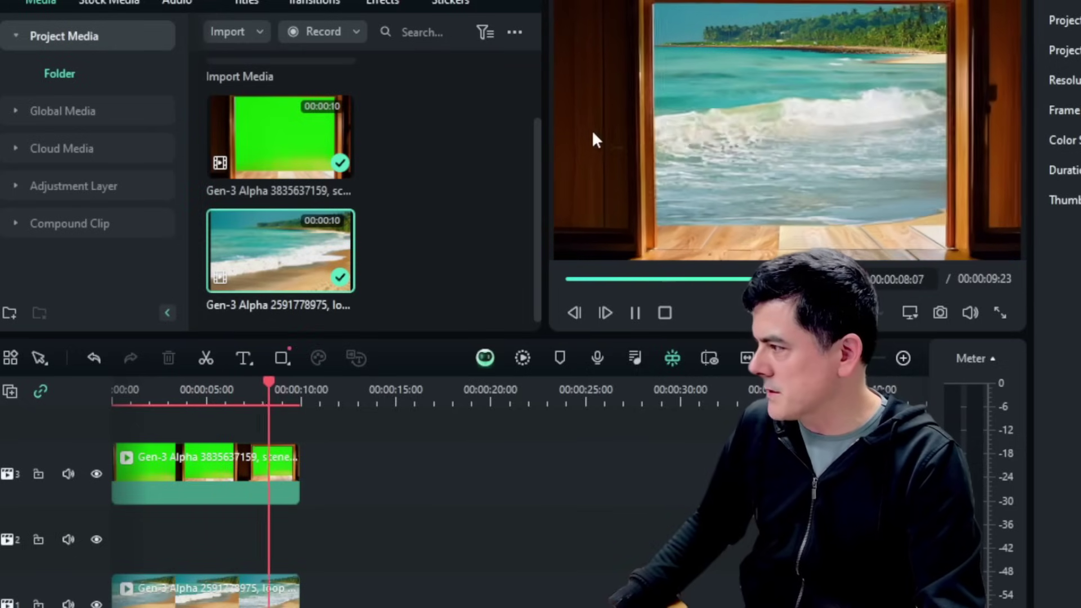
click(265, 467)
drag(267, 403, 104, 413)
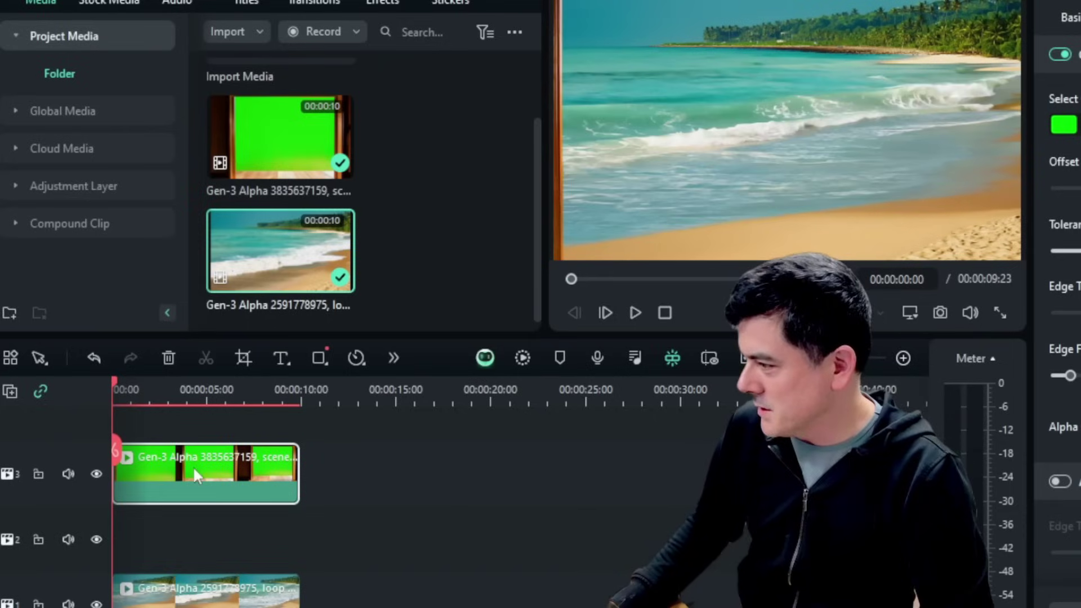
Step: Move the doorway clip clear of the beach clip and scale the beach down to 100% at its end frame
drag(194, 471, 430, 472)
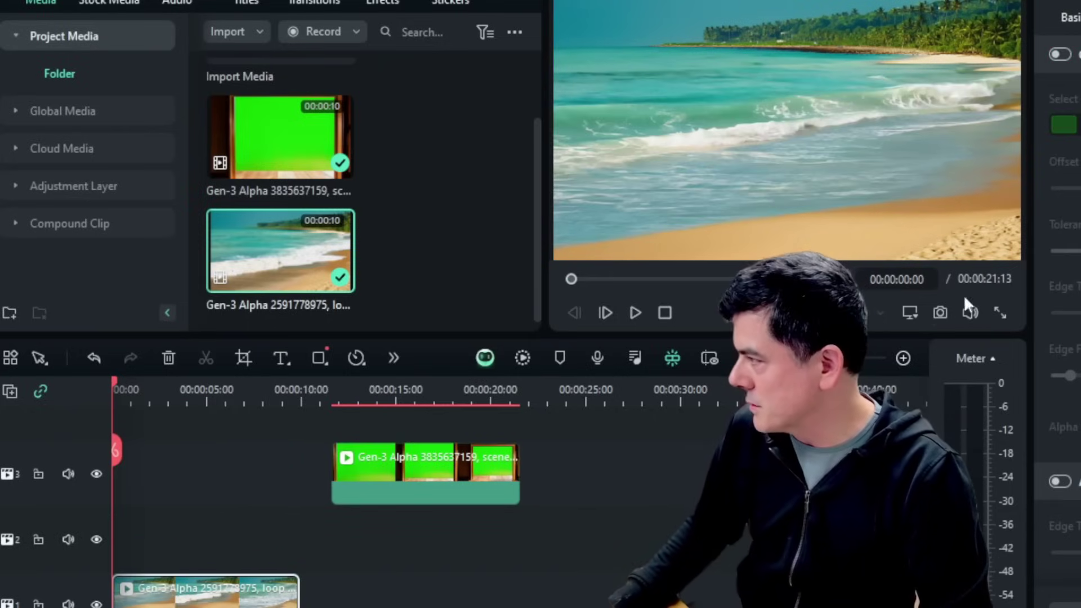
click(287, 397)
click(299, 394)
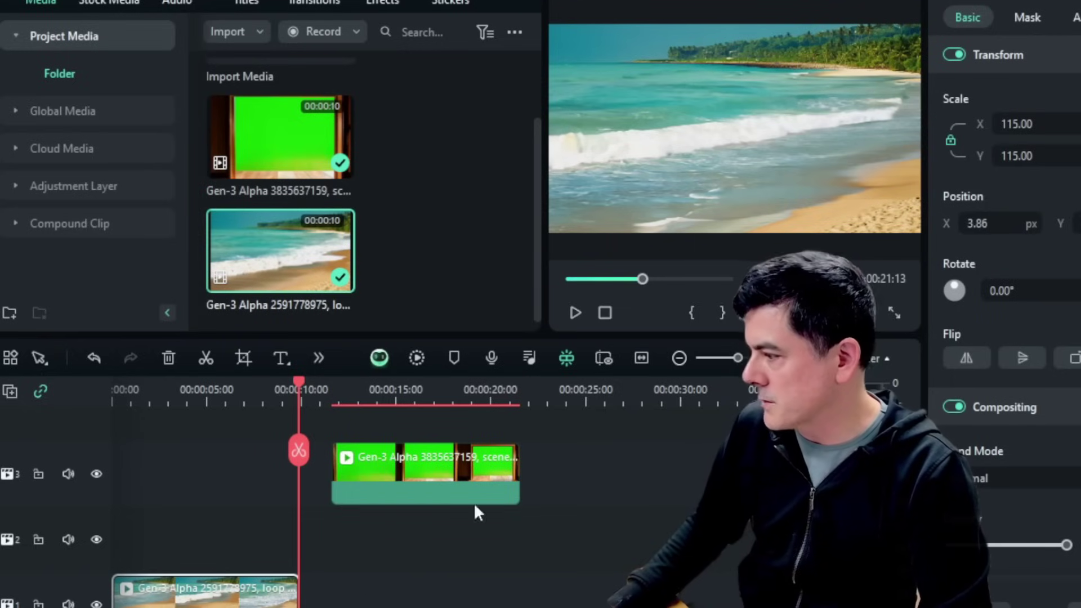
click(711, 196)
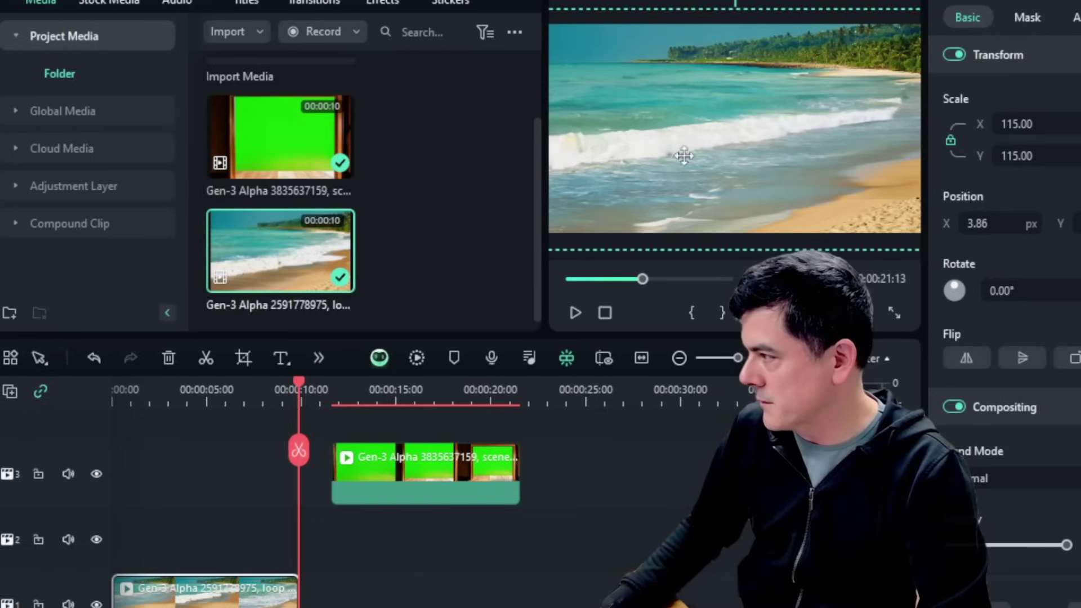
drag(629, 133, 672, 128)
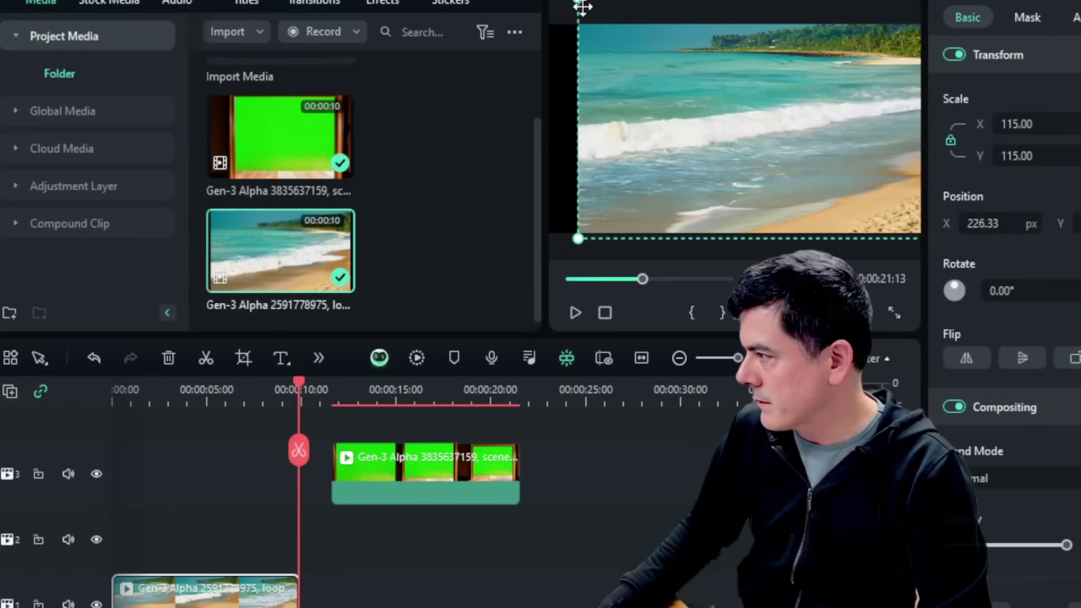
drag(580, 3, 622, 24)
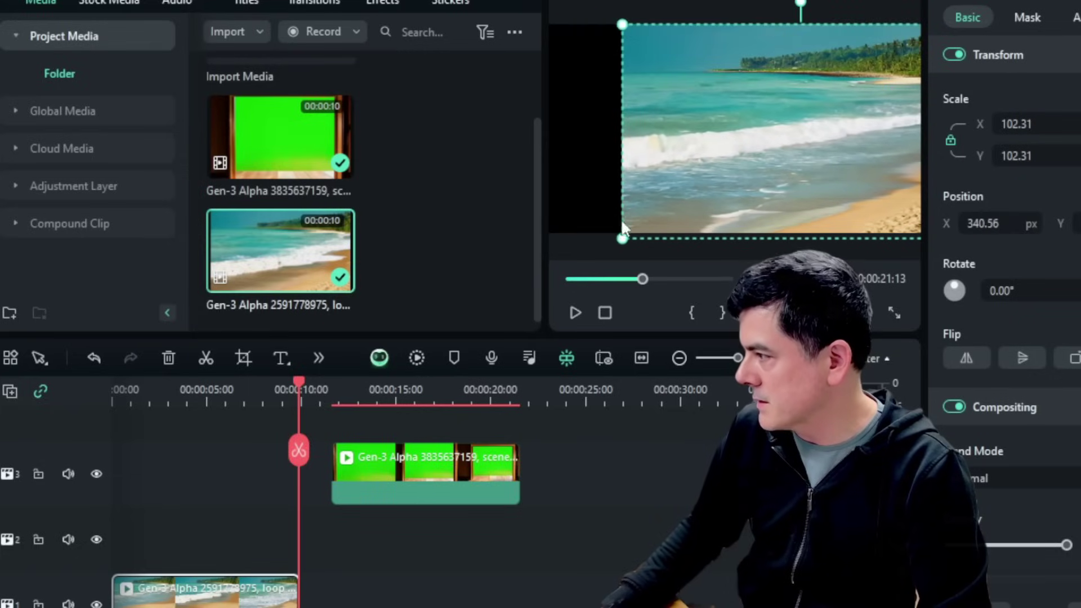
drag(622, 239, 632, 234)
drag(777, 174, 692, 174)
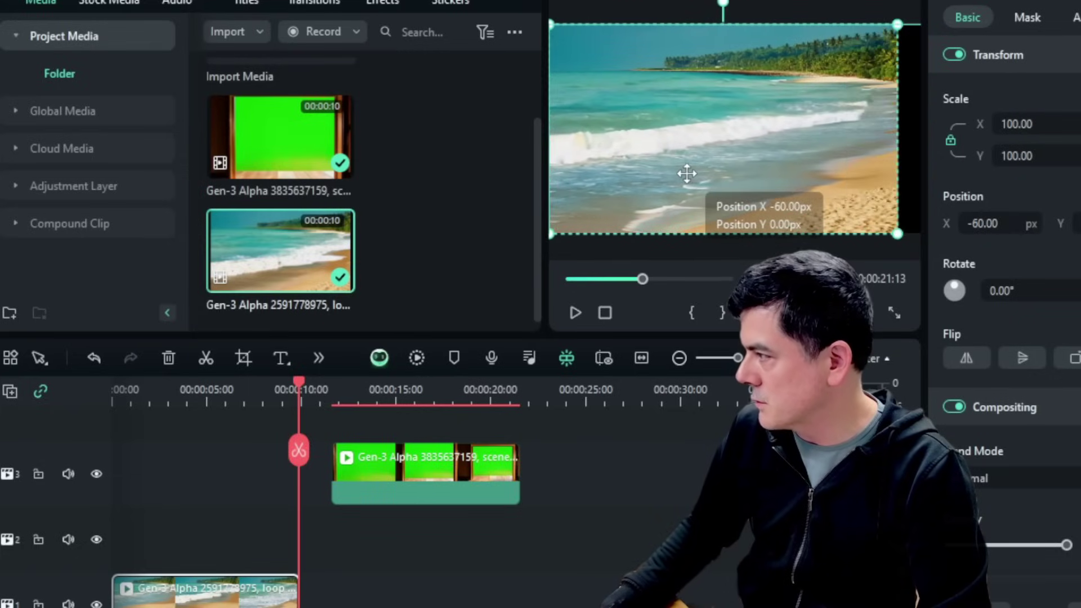
Step: Enlarge the beach's end frame to 109.62% to fill the preview, with its horizontal position at -26.60 px
drag(901, 235, 929, 244)
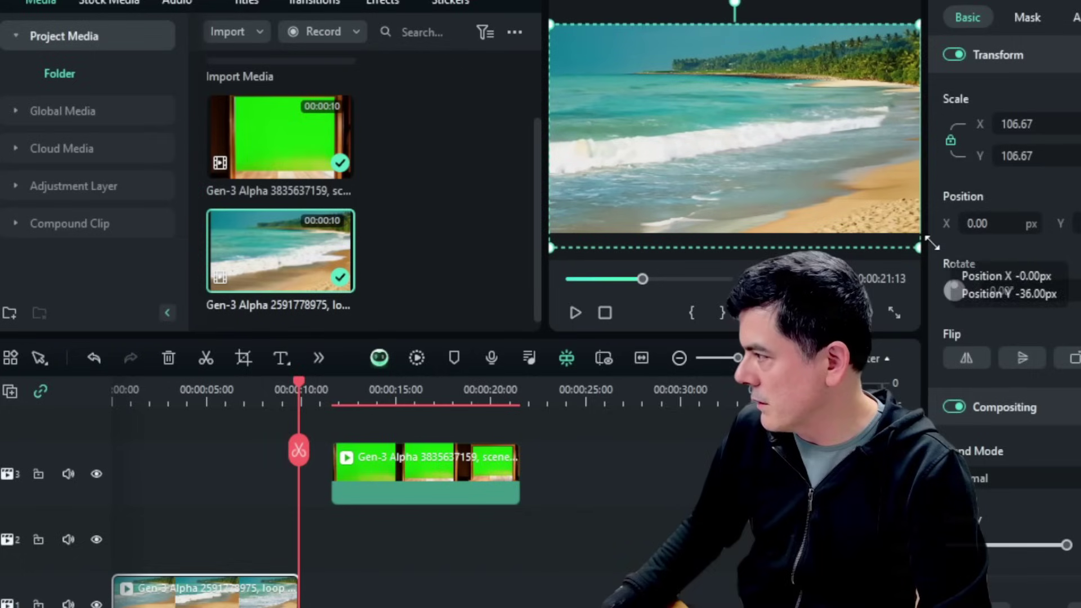
drag(593, 90, 618, 89)
drag(746, 113, 710, 112)
drag(548, 25, 542, 19)
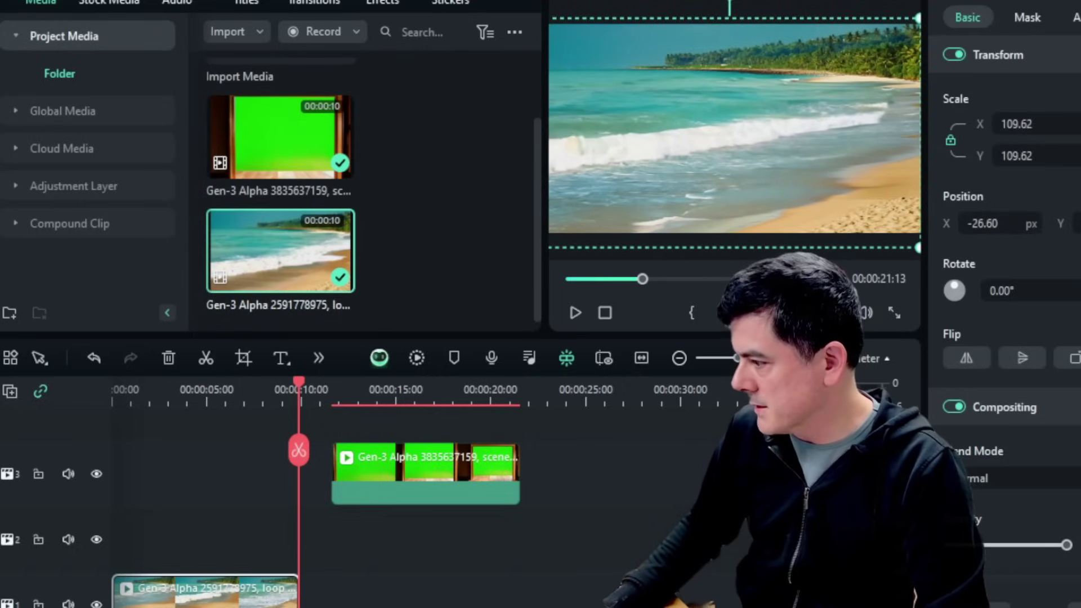
Step: At the timeline start, scale the beach clip to 137.84% and set its horizontal position to 0.00 px
key(Home)
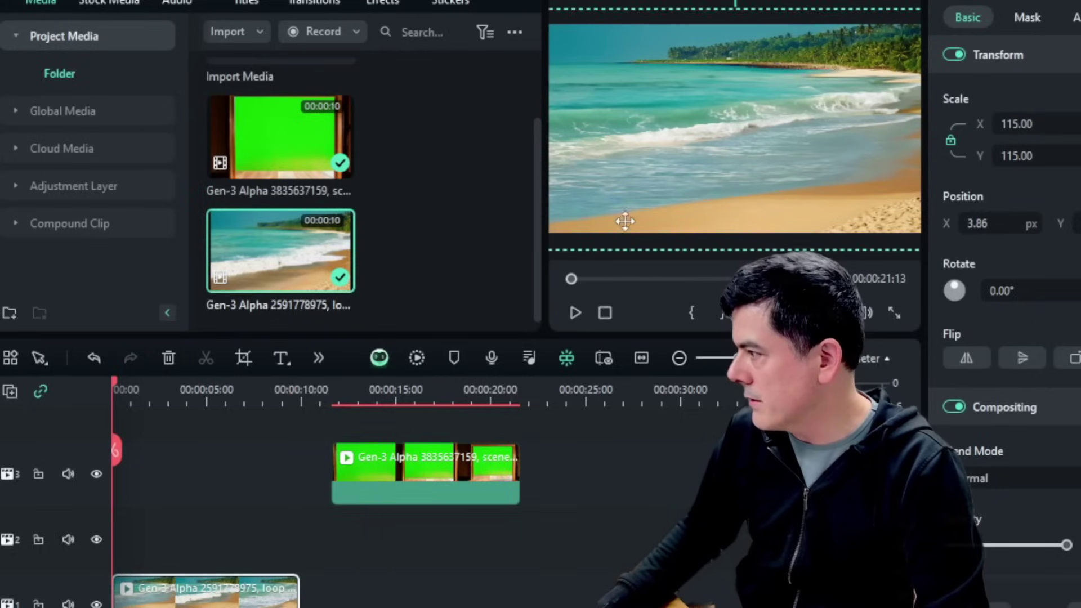
drag(646, 163, 718, 184)
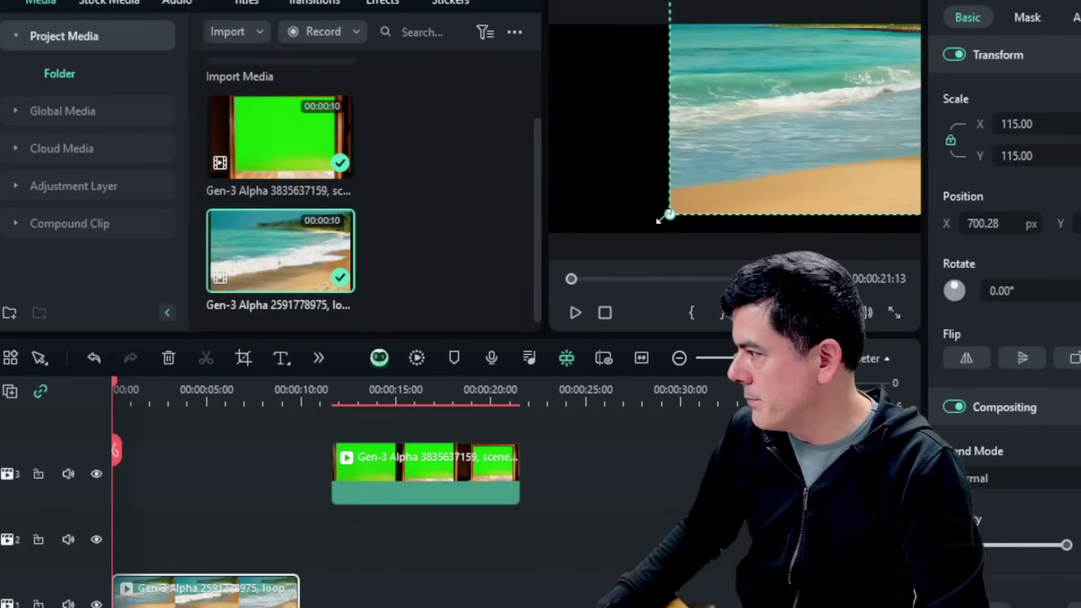
drag(660, 219, 602, 240)
drag(787, 164, 706, 177)
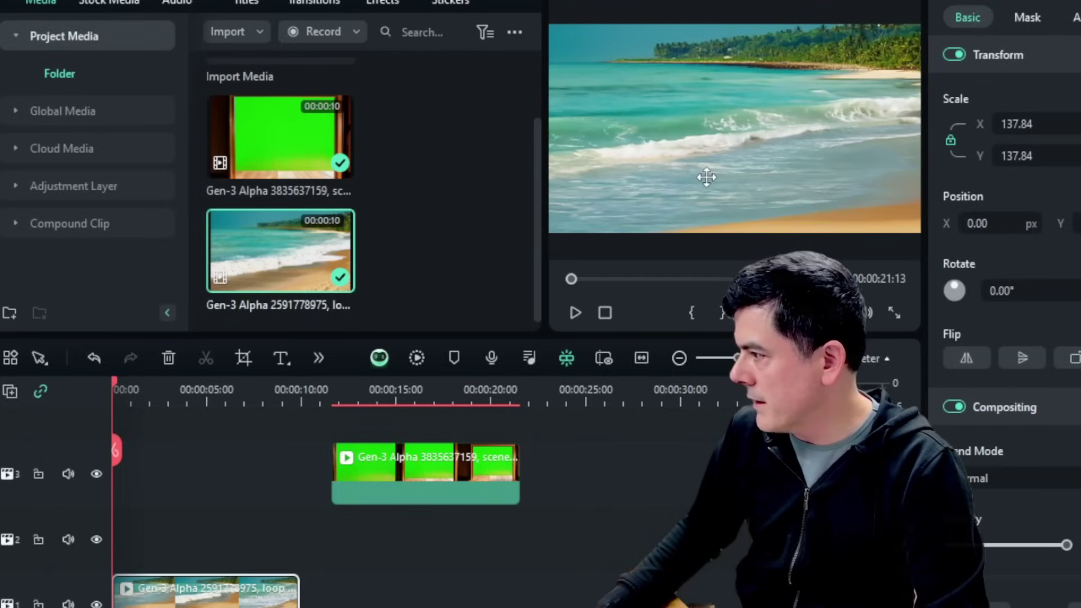
Step: Return the doorway clip to the timeline start above the beach clip and turn off its Chroma Key
drag(382, 499, 202, 494)
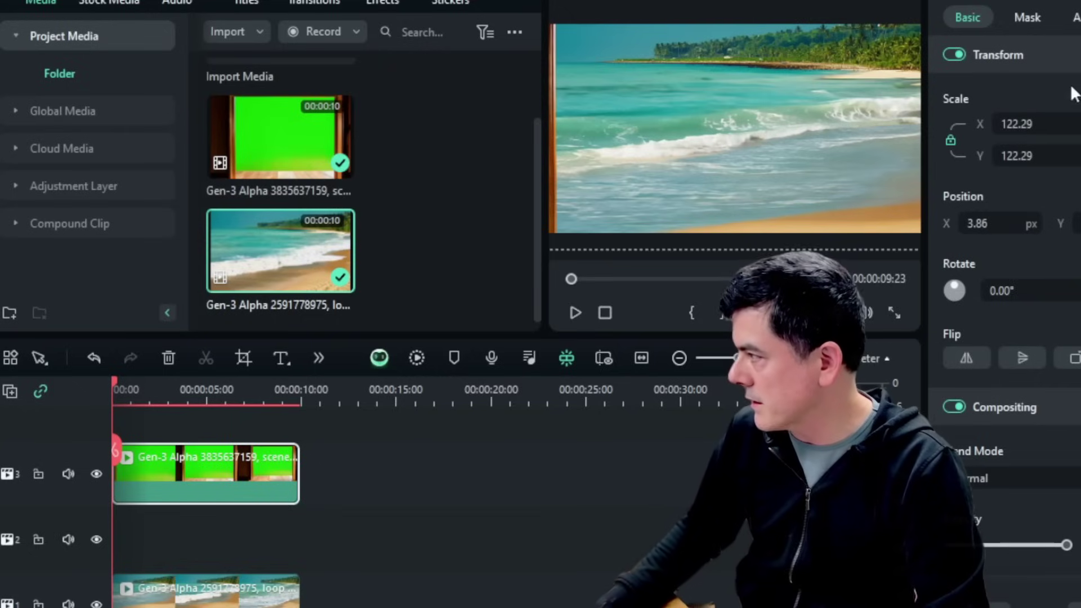
click(1074, 18)
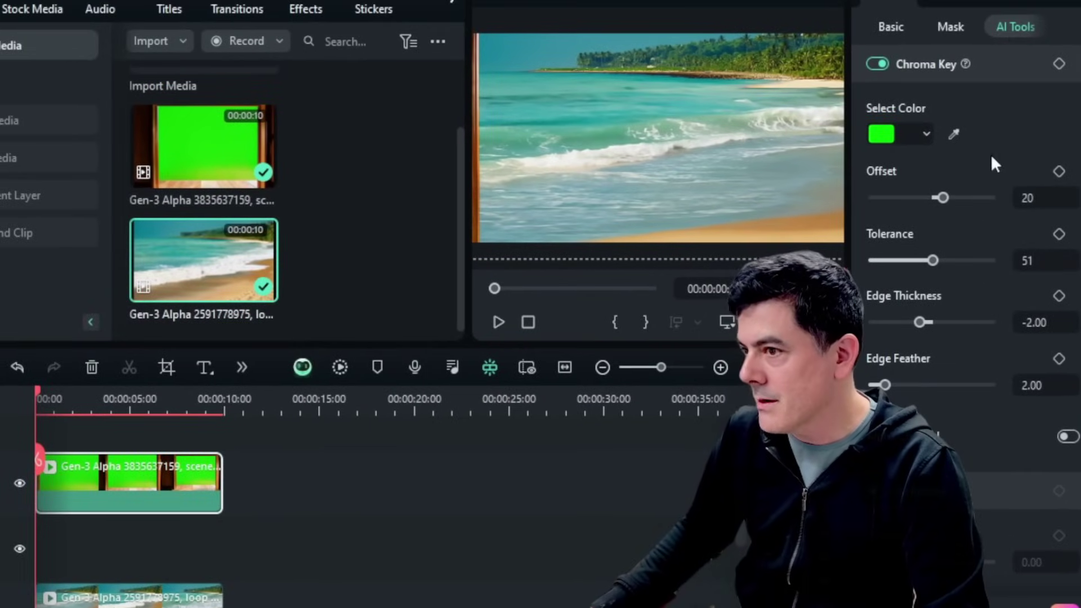
click(877, 64)
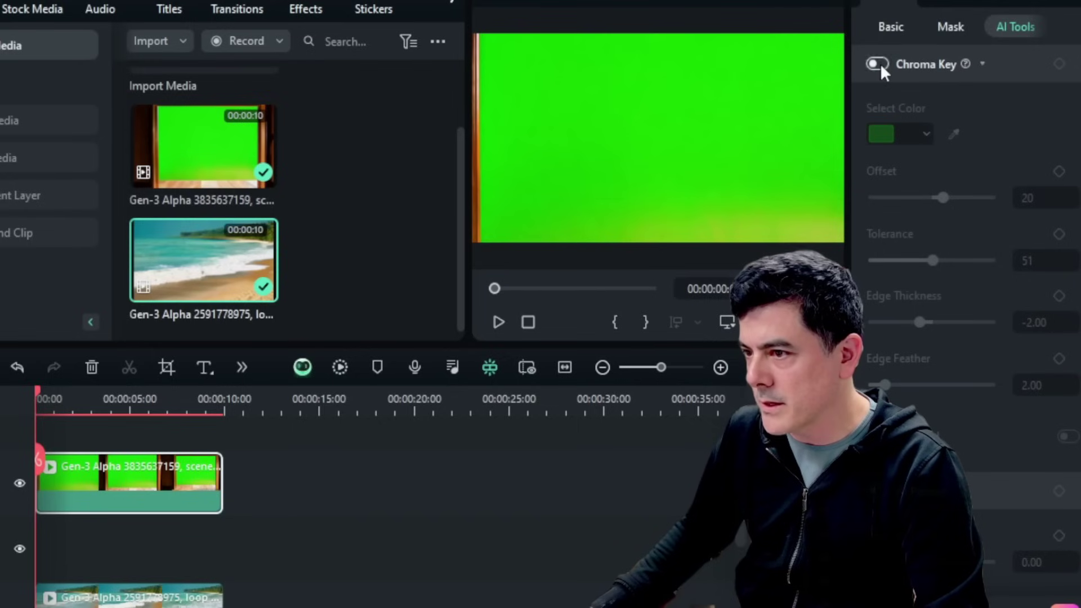
Step: Turn the doorway clip's Chroma Key back on and check the composite over the beach at 00:00:03:09
click(877, 63)
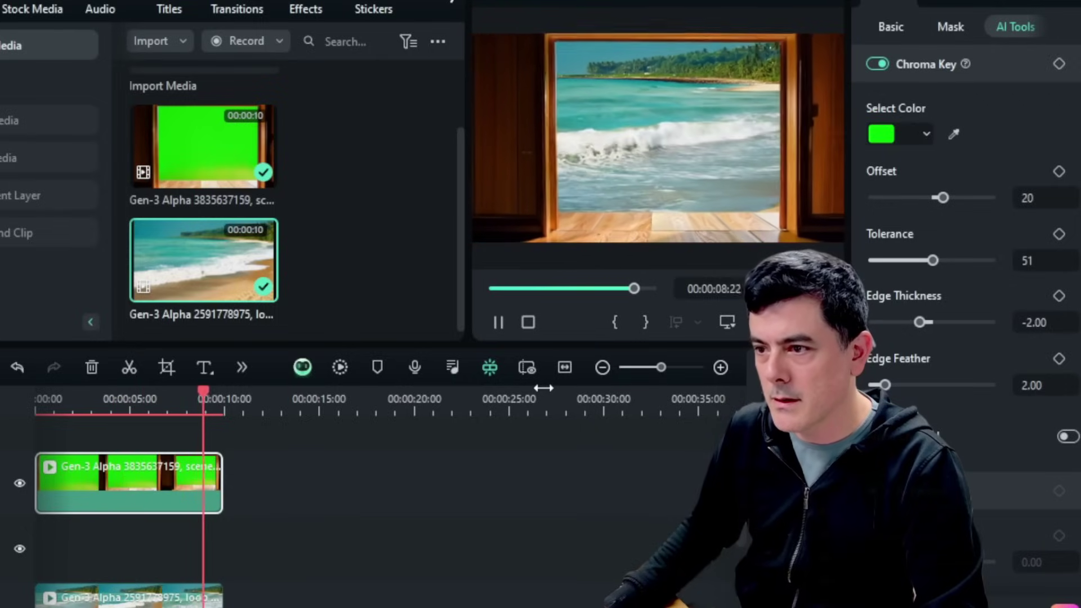
click(99, 400)
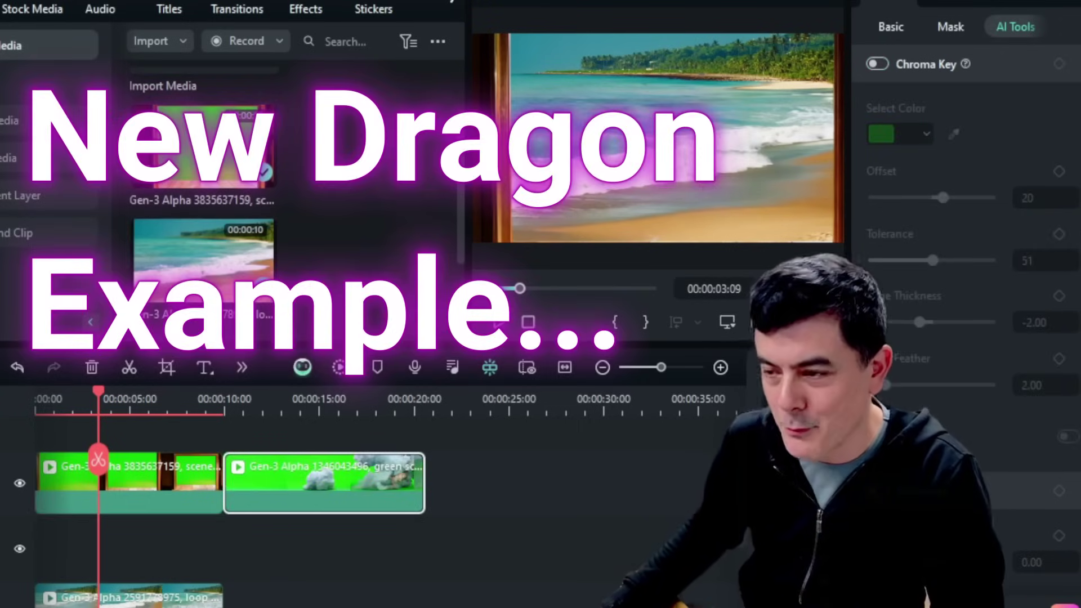
Step: Move the doorway clip clear of the beach clip and place the green-screen smoke clip at the timeline start above the beach
drag(138, 493, 580, 493)
drag(333, 484, 133, 496)
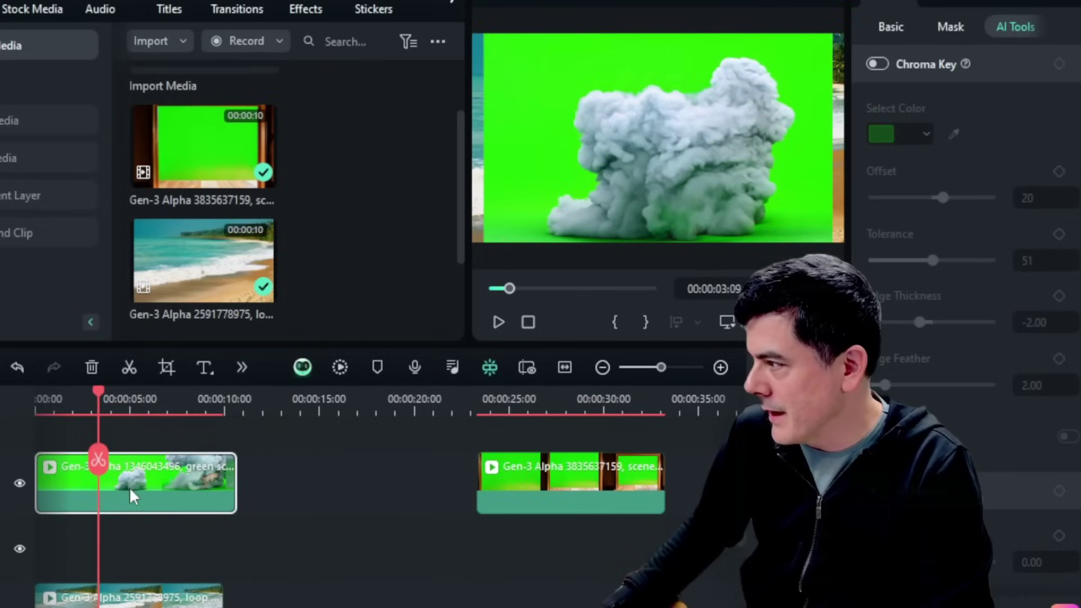
Step: Enlarge and reposition the smoke clip so it fills the preview frame, and turn on its Chroma Key with the green color
drag(485, 47, 463, 35)
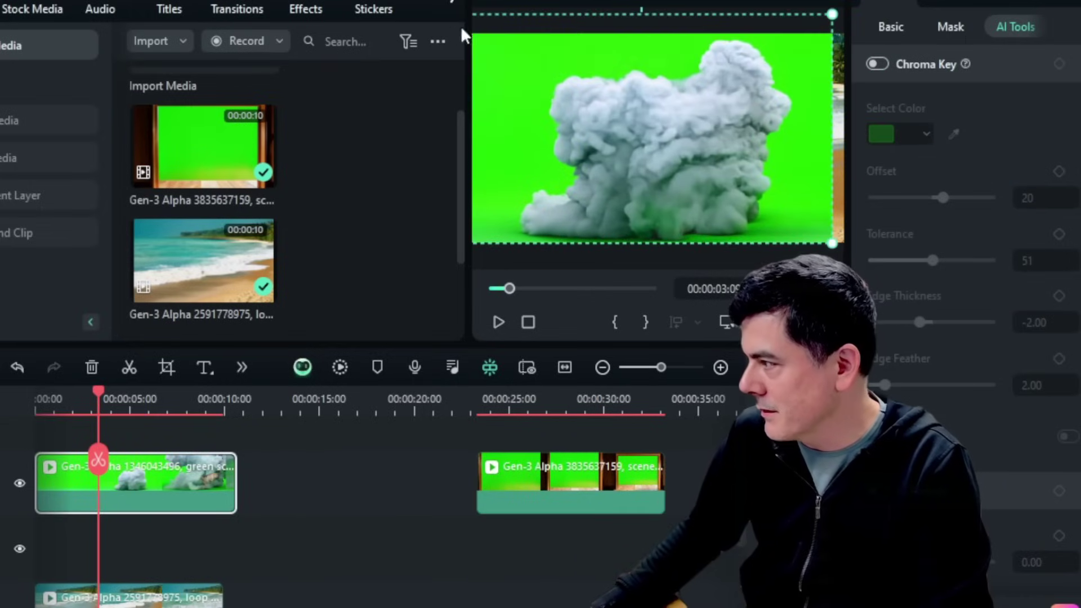
drag(825, 235, 850, 243)
mouse_move(792, 202)
mouse_down()
mouse_move(782, 181)
mouse_move(797, 187)
mouse_up()
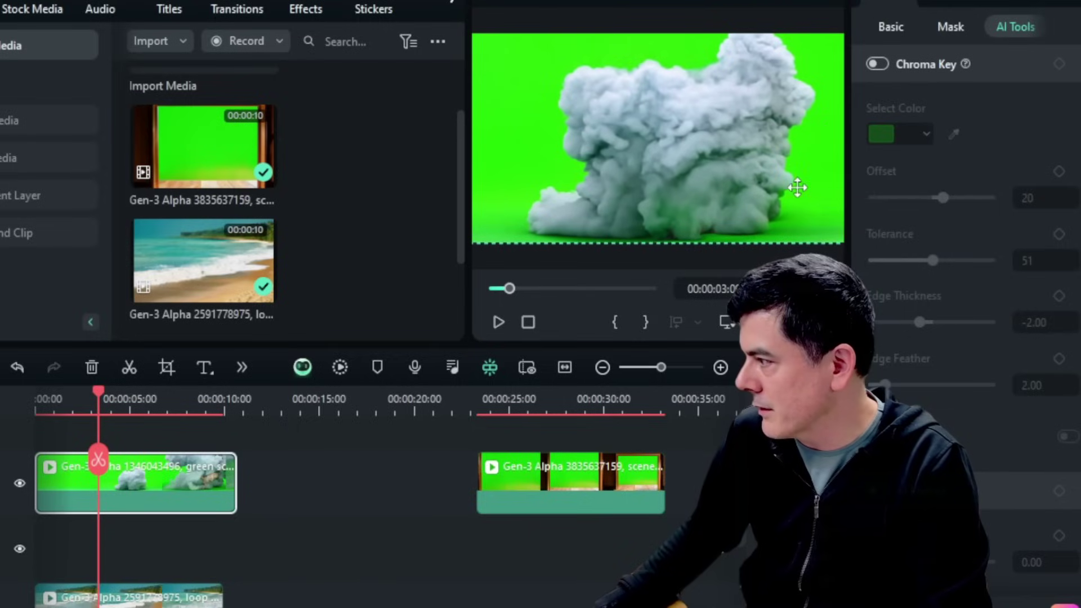
click(877, 64)
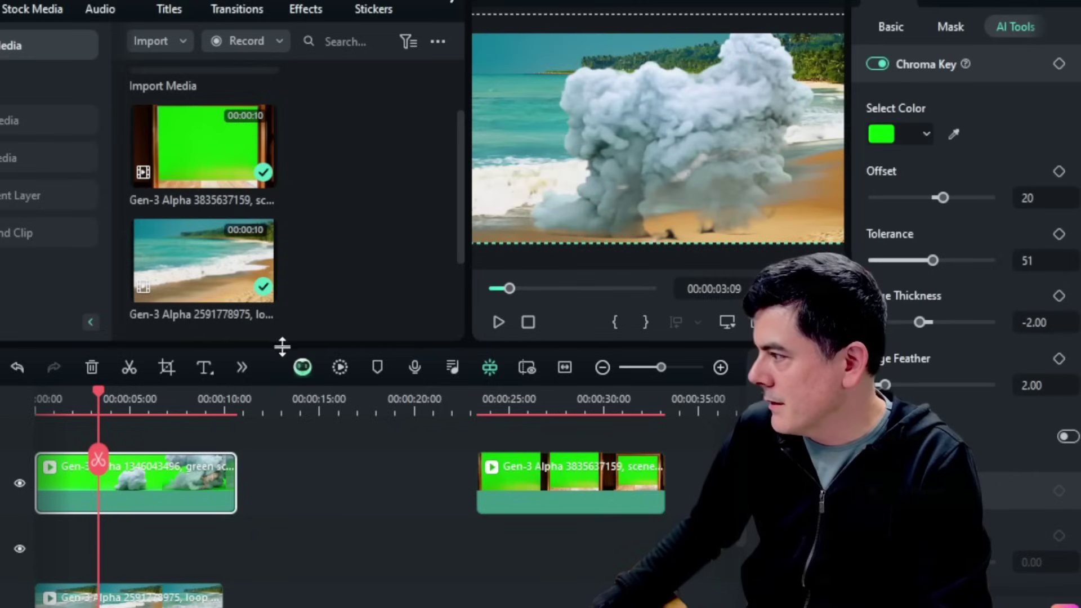